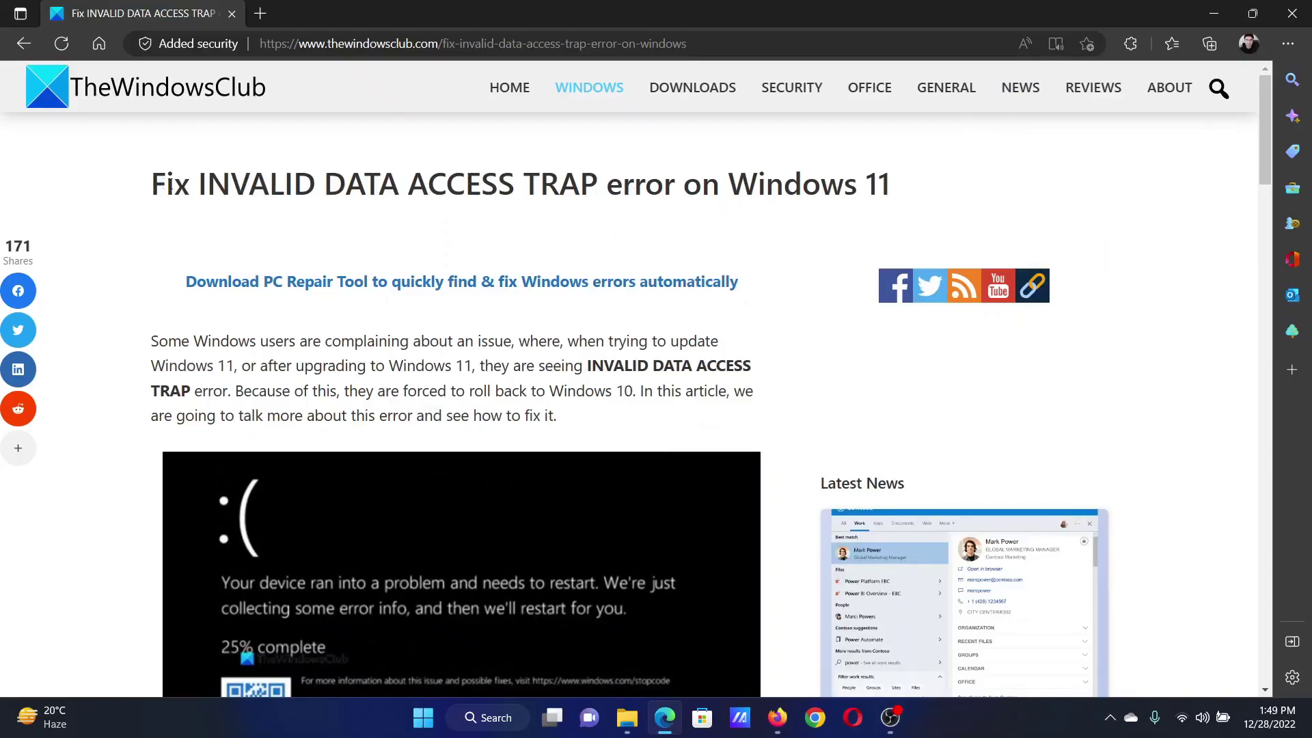
# - Highlight the article's error name and antivirus advice, then open Windows Update in Settings
pyautogui.moveTo(203, 185); pyautogui.dragTo(596, 187)
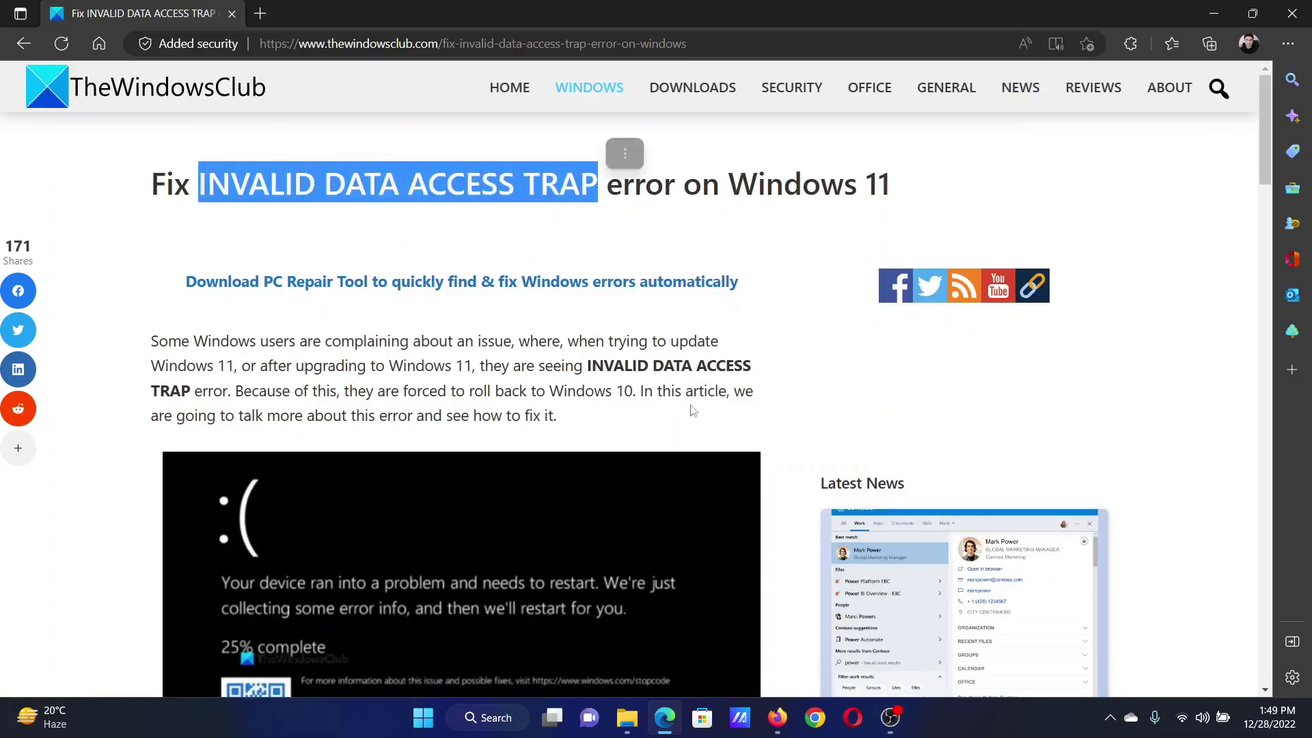
pyautogui.scroll(-5, 683, 423)
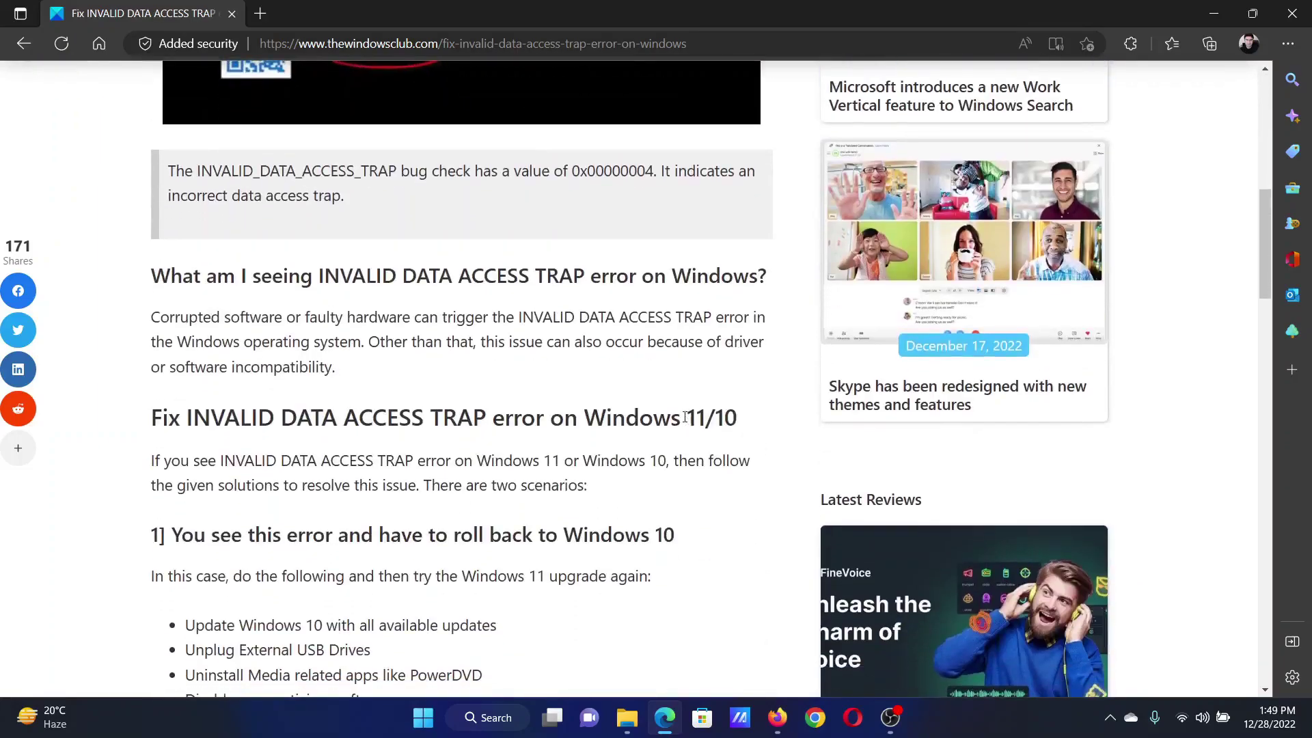
pyautogui.scroll(-2, 684, 418)
pyautogui.scroll(-3, 684, 418)
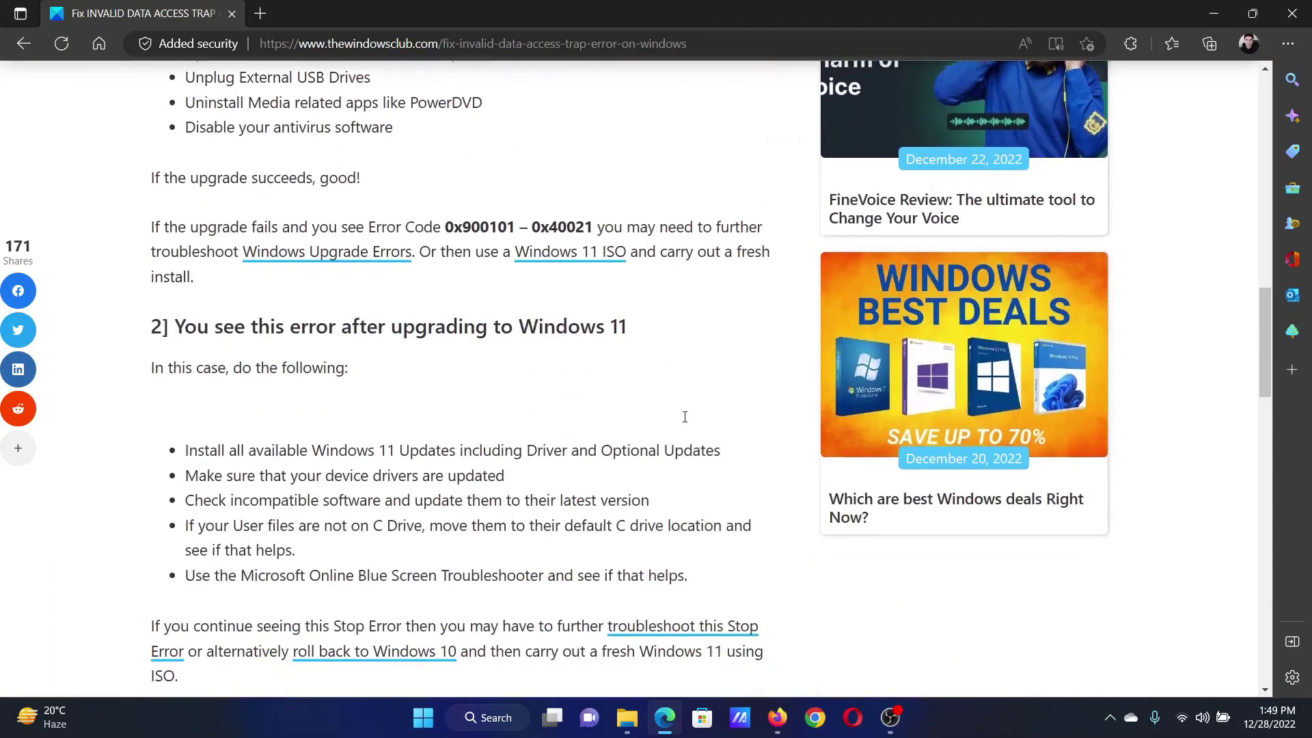
pyautogui.scroll(2, 684, 420)
pyautogui.scroll(-3, 684, 423)
pyautogui.scroll(3, 684, 423)
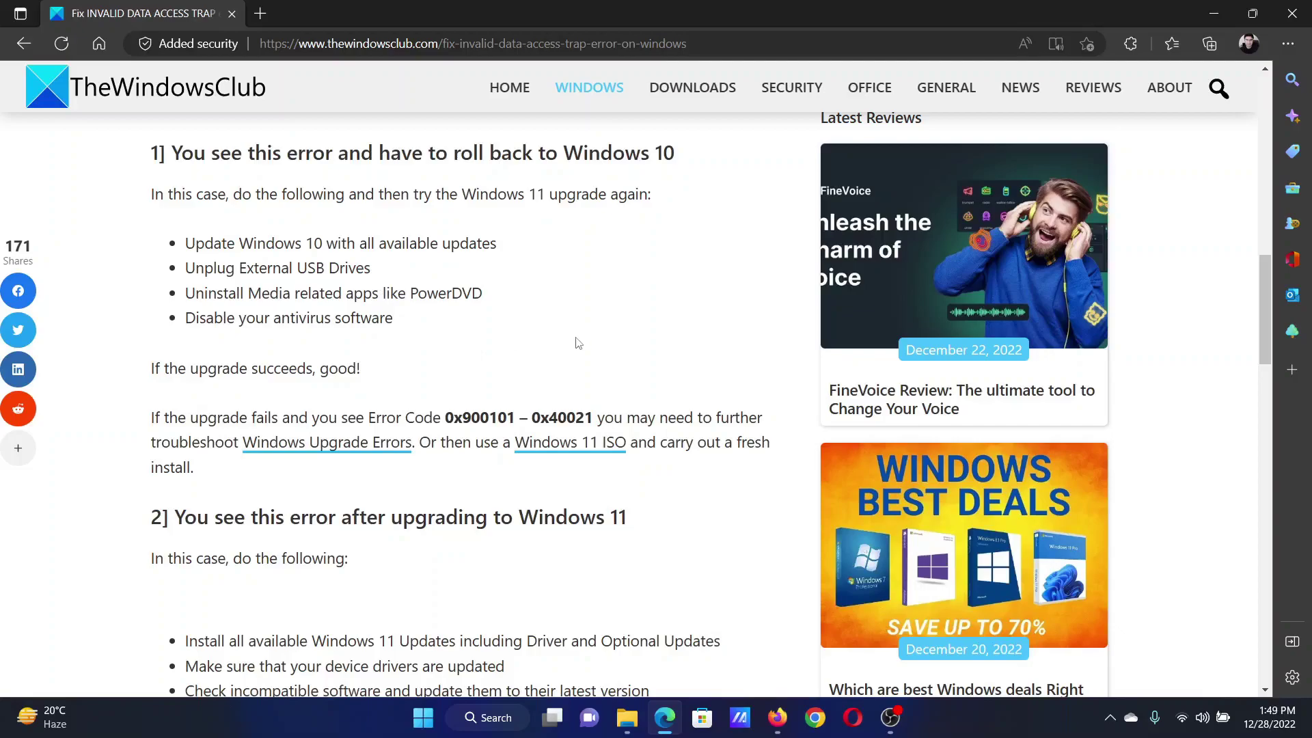
pyautogui.moveTo(200, 320); pyautogui.dragTo(355, 320)
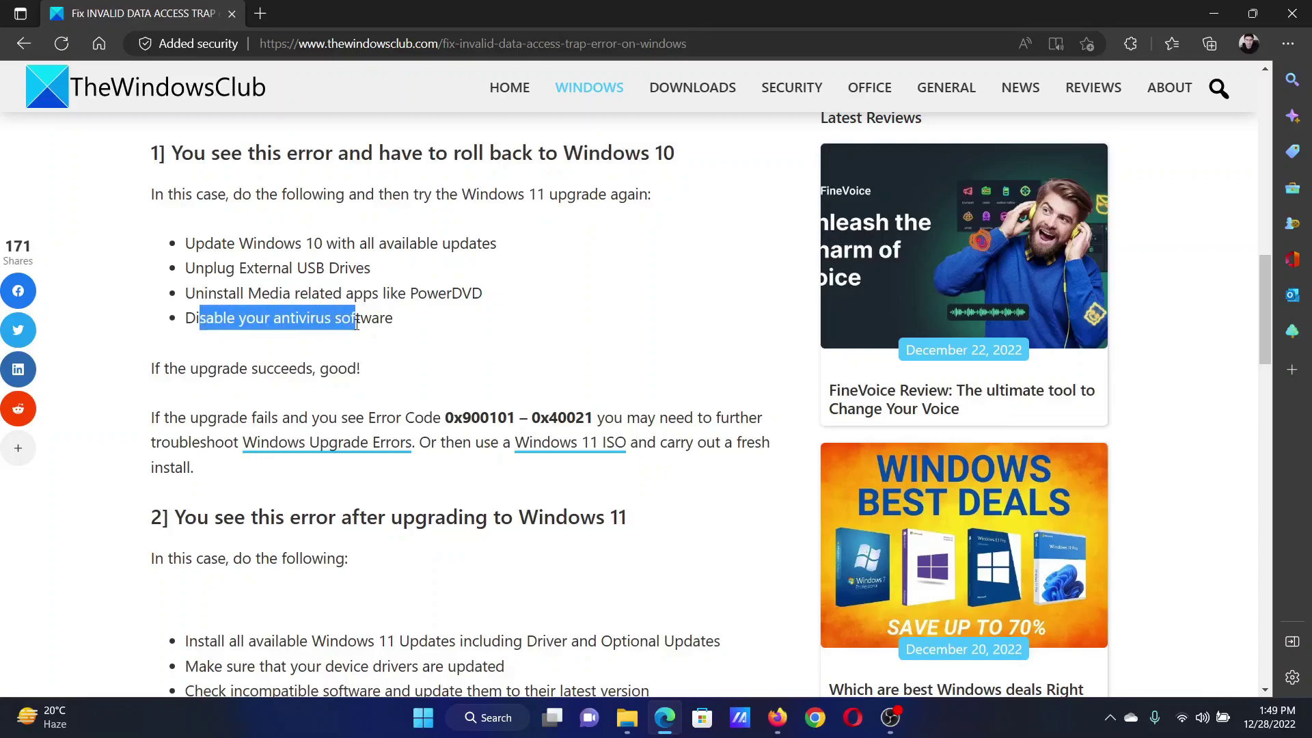
pyautogui.scroll(5, 618, 341)
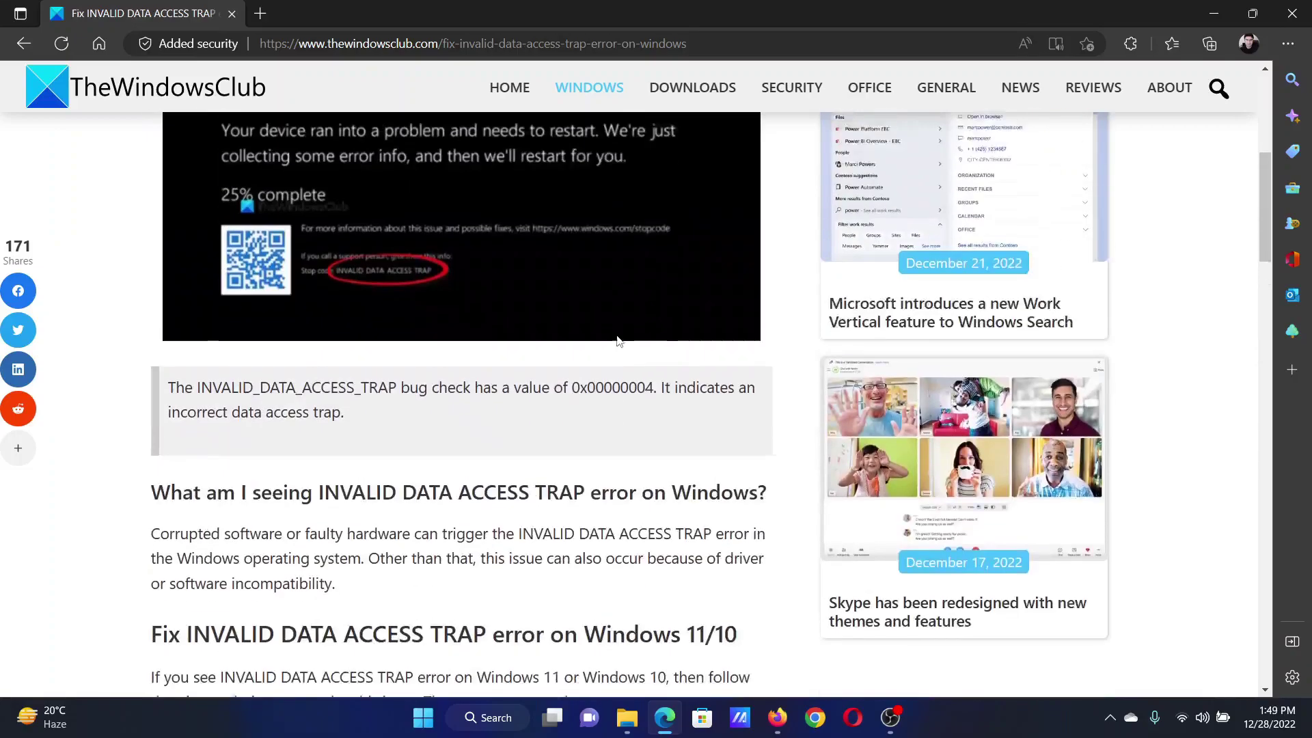
pyautogui.scroll(3, 618, 342)
pyautogui.scroll(3, 617, 337)
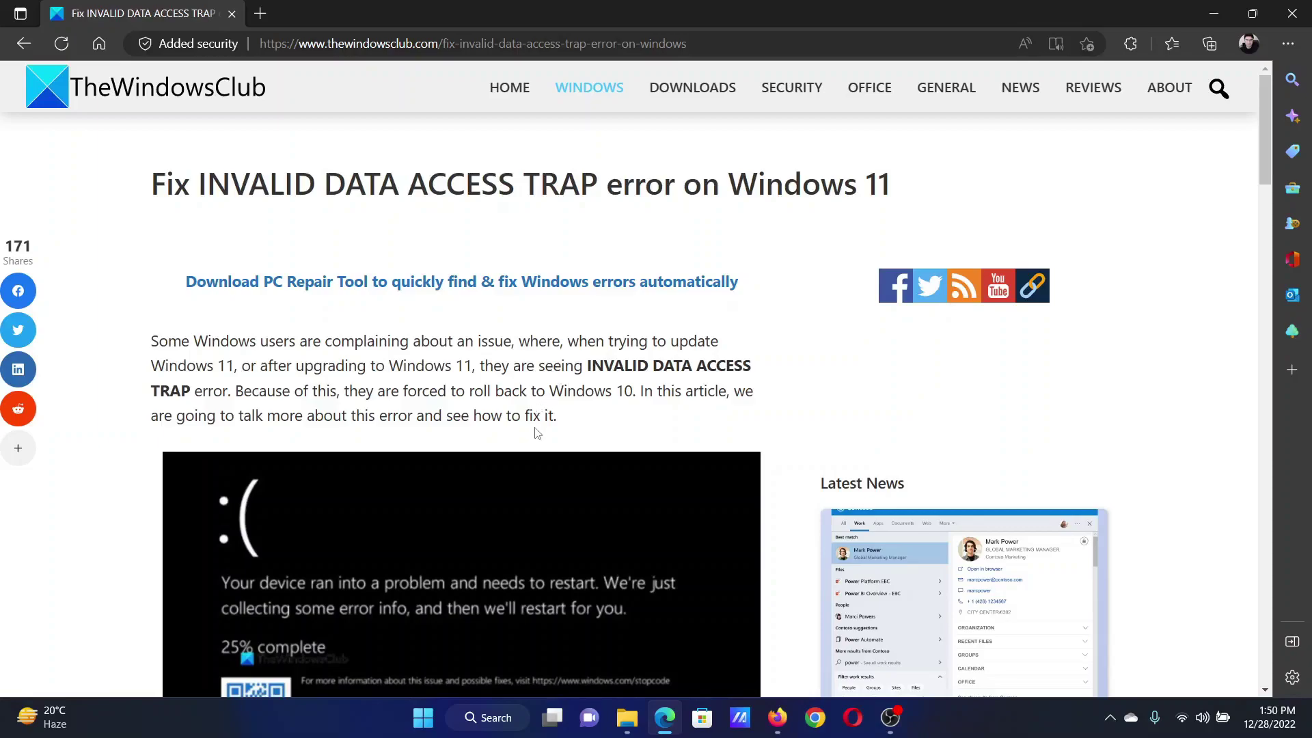
pyautogui.moveTo(444, 685)
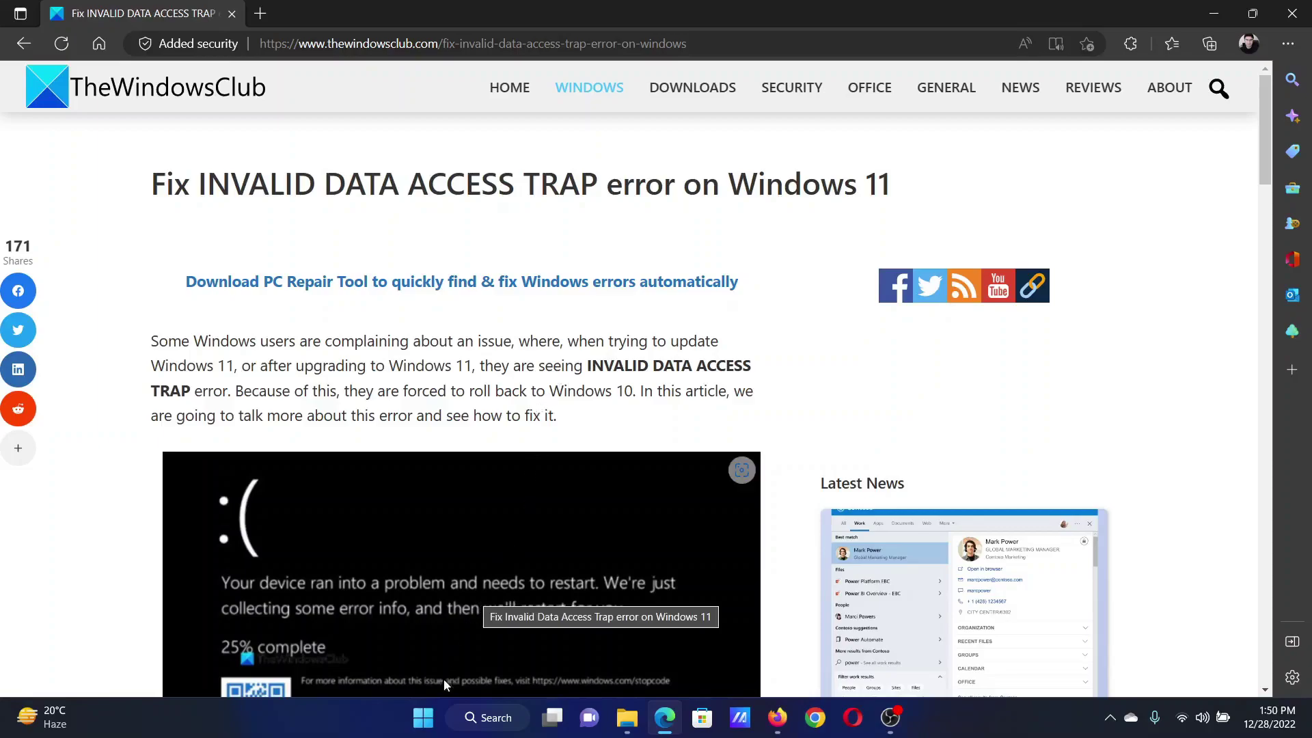
pyautogui.rightClick(422, 718)
pyautogui.click(417, 544)
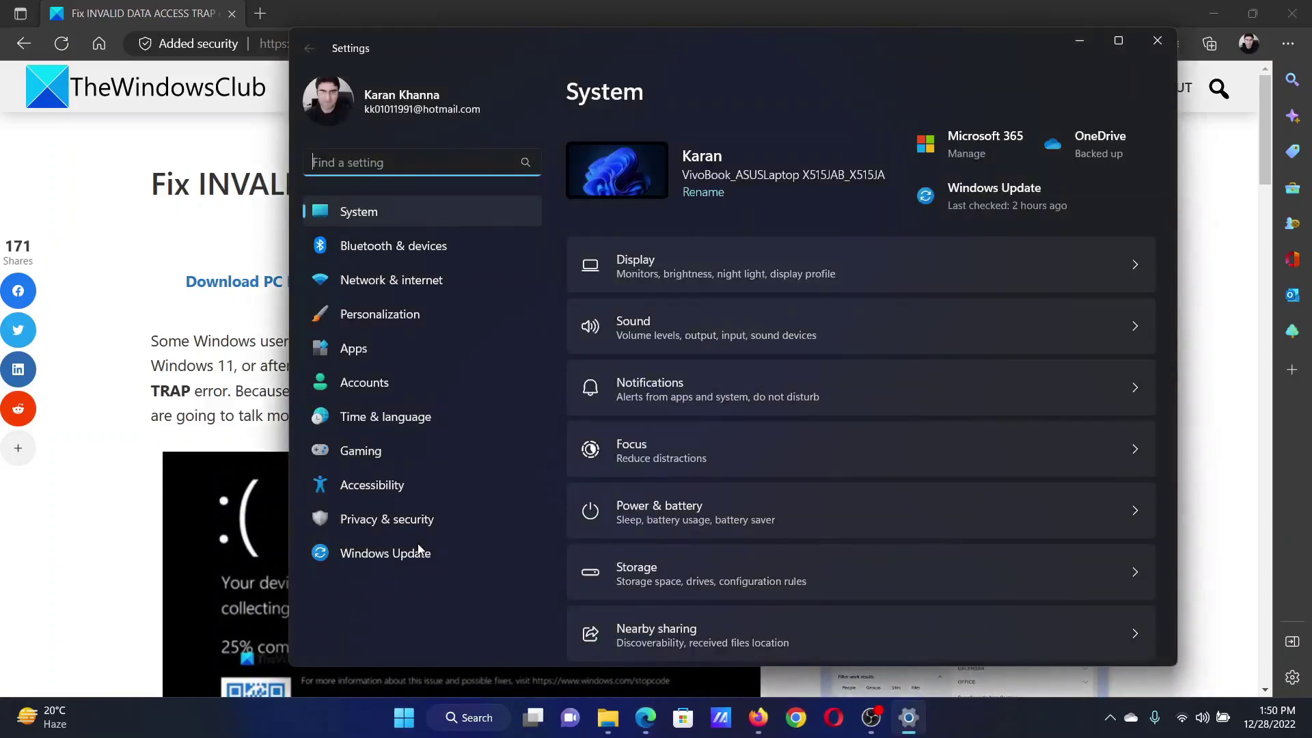
pyautogui.click(405, 560)
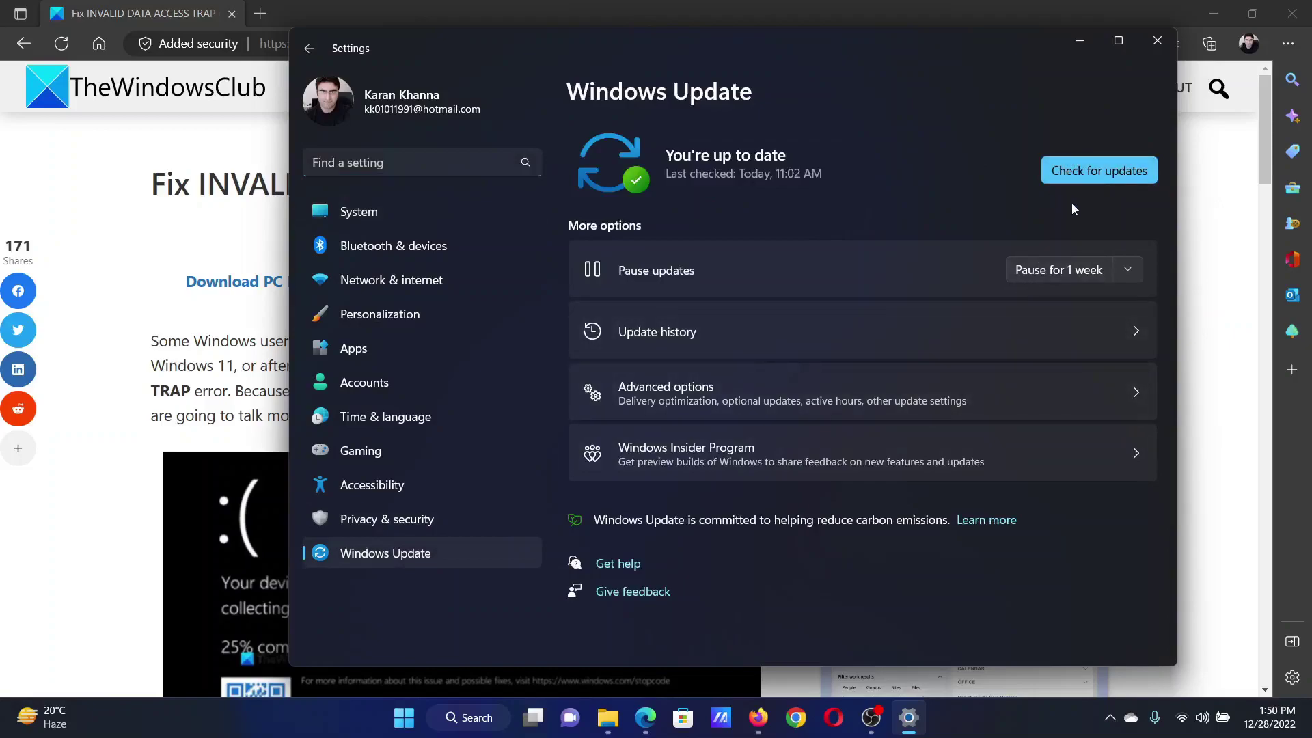
# - View Advanced options > Optional updates, see none available, and close the Settings window
pyautogui.click(847, 403)
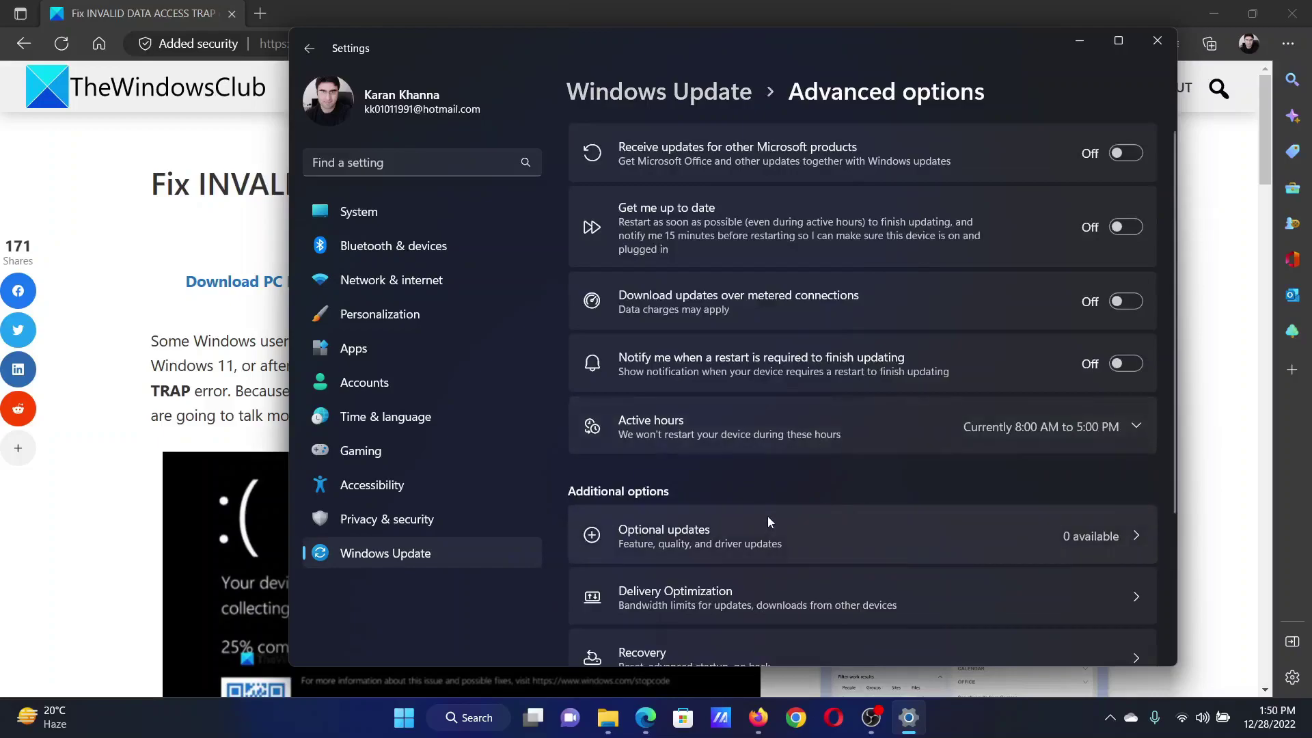
pyautogui.click(746, 538)
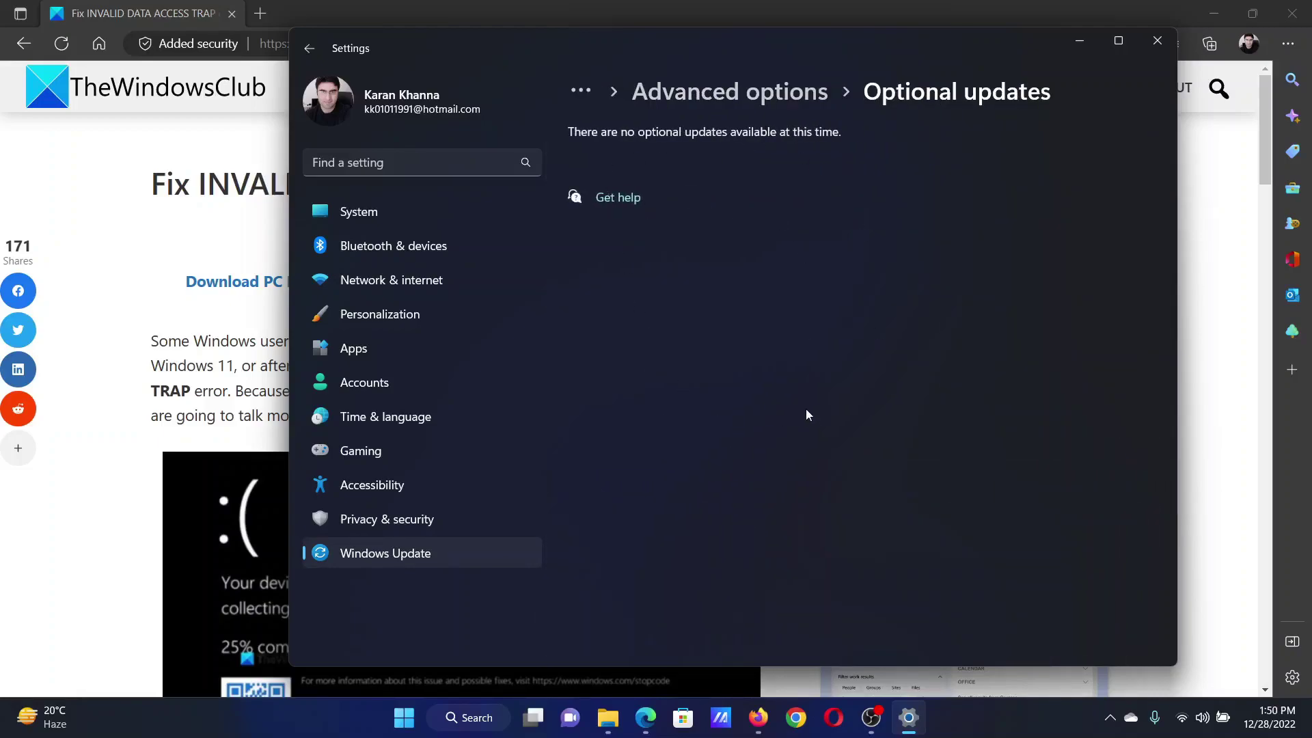
pyautogui.click(1158, 41)
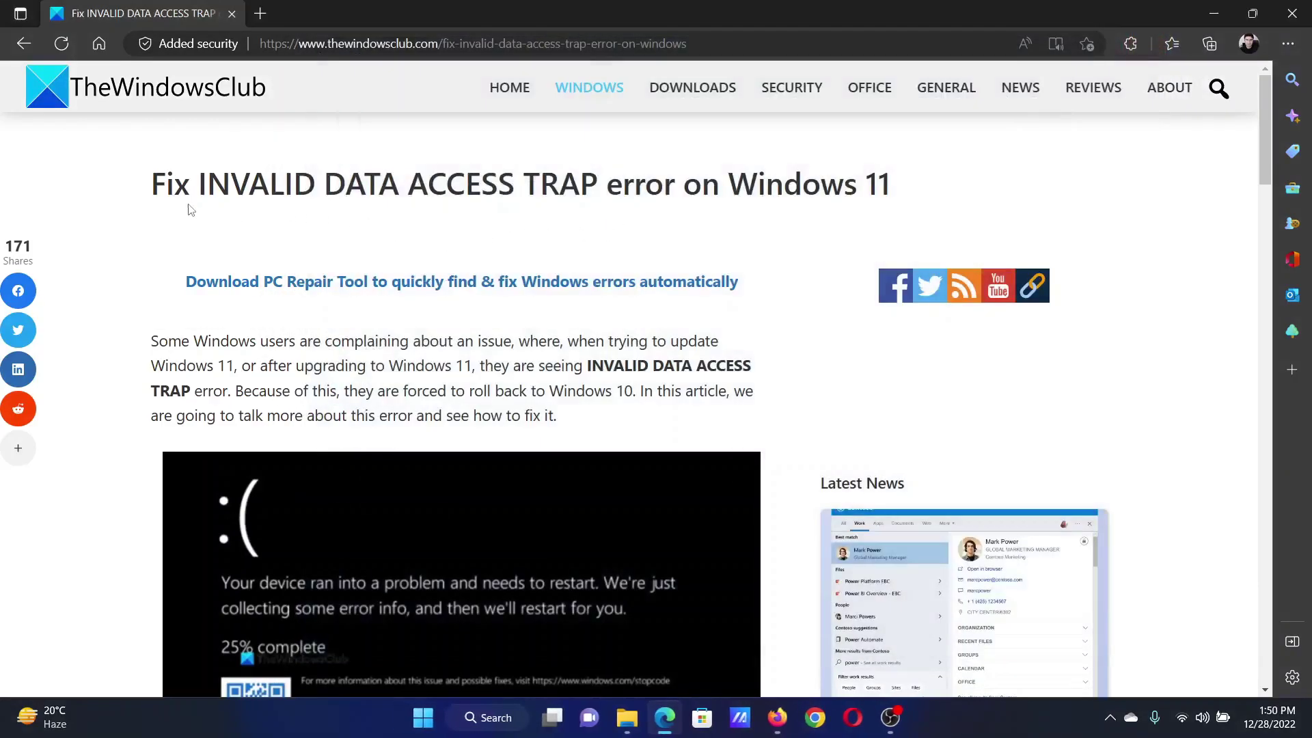
pyautogui.moveTo(151, 184); pyautogui.dragTo(676, 172)
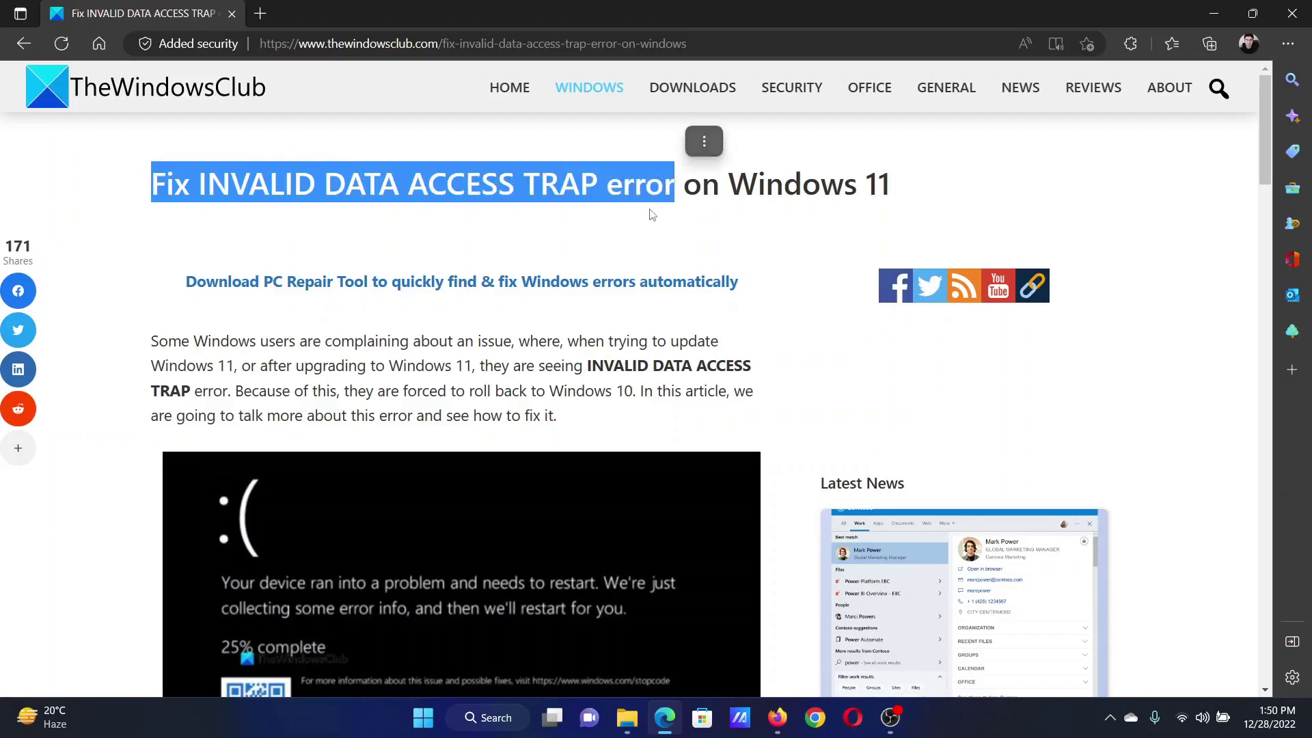
pyautogui.click(625, 242)
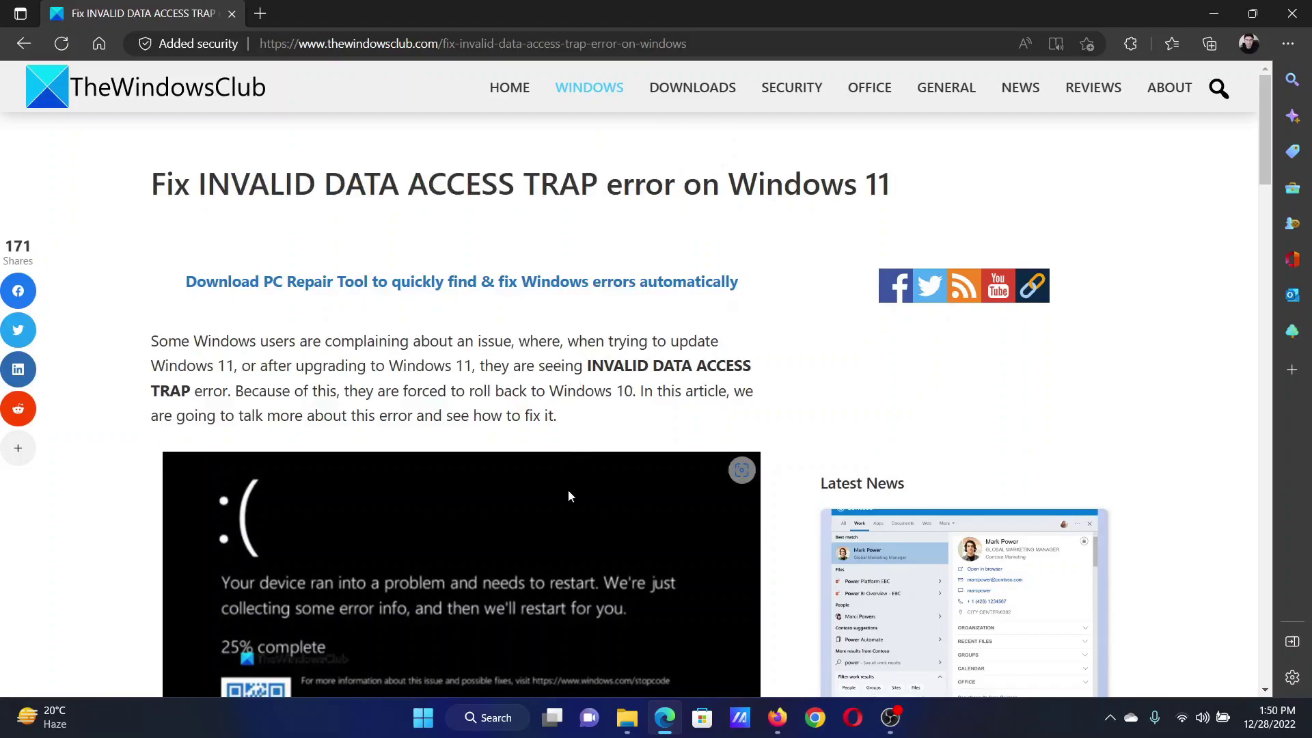